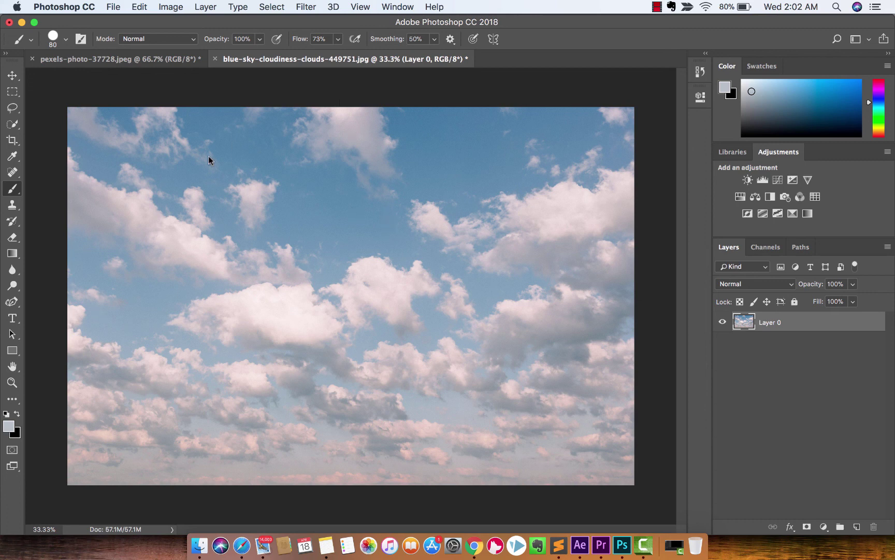
# Switch from the brush to the Move tool in the Tools panel
pyautogui.click(15, 79)
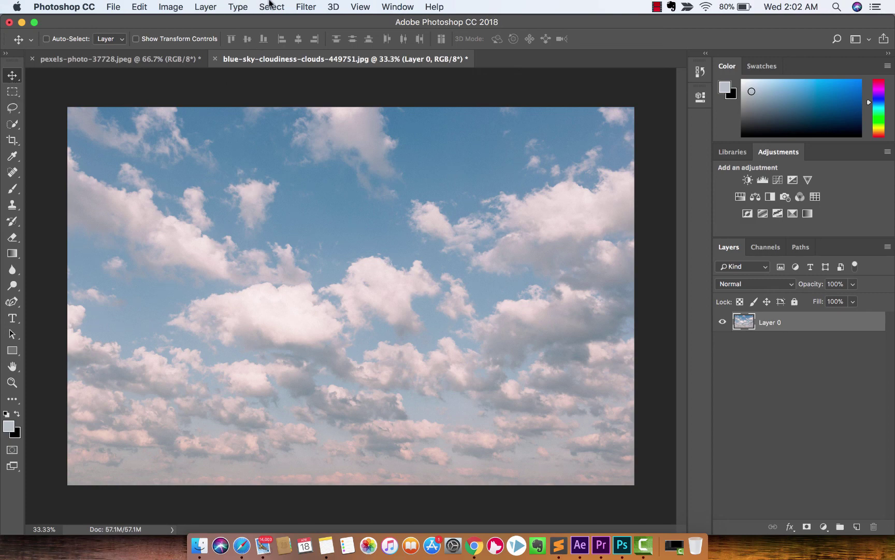
# Open Select > Color Range with Sampled Colors kept as the selection mode
pyautogui.click(269, 7)
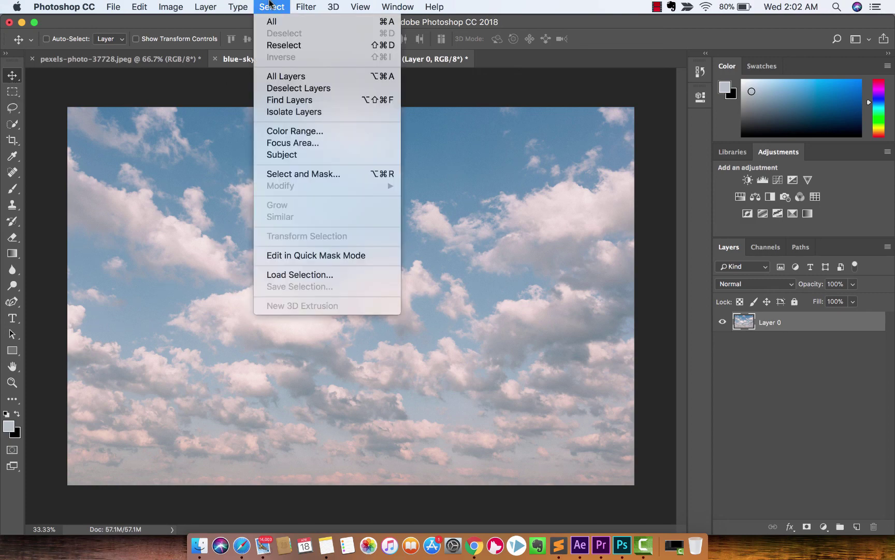
pyautogui.click(308, 132)
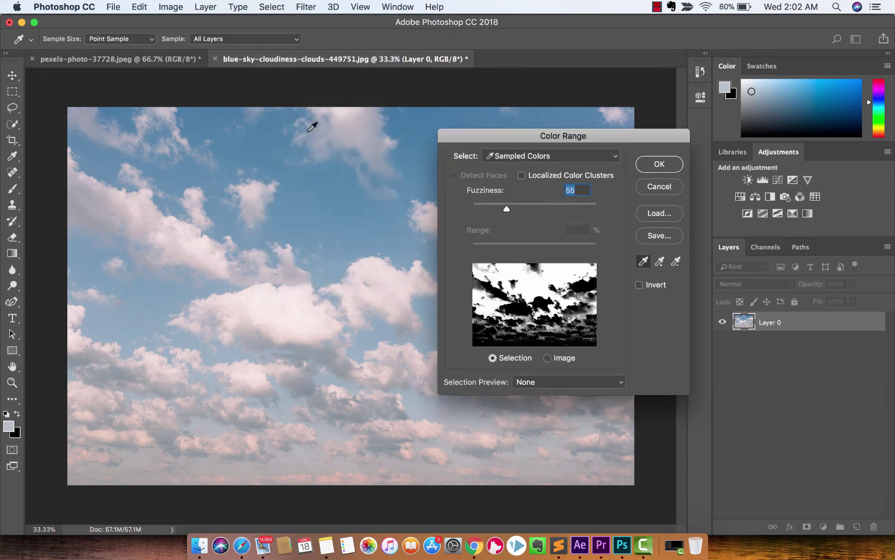
pyautogui.click(539, 157)
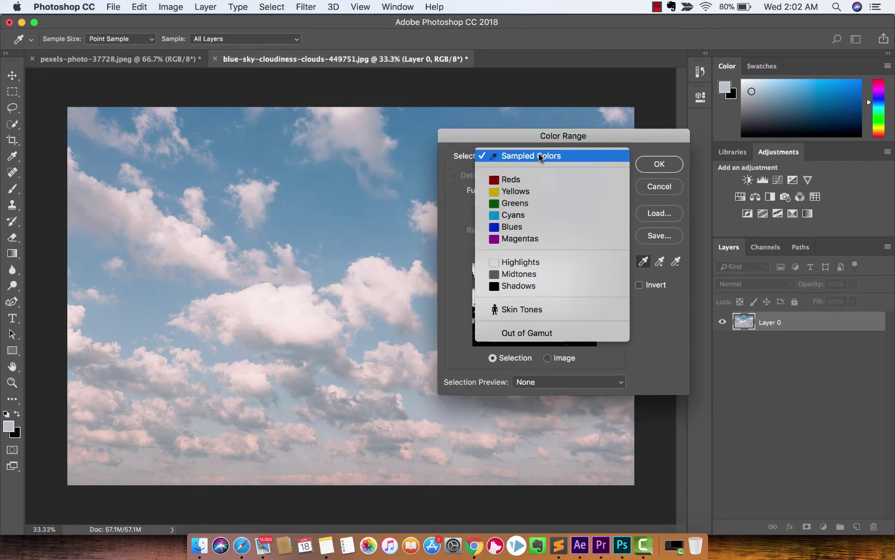
pyautogui.click(539, 157)
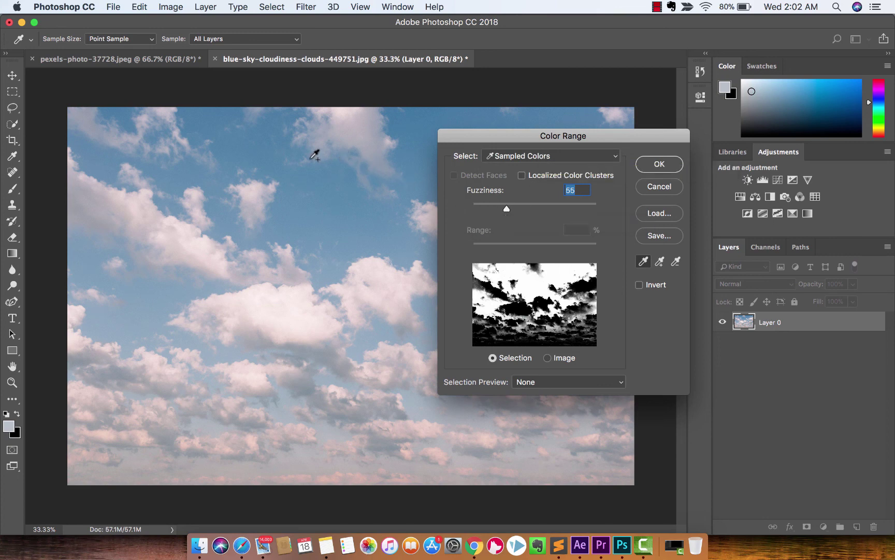
# Sample several dark and light sky patches and set Fuzziness to 46
pyautogui.click(250, 148)
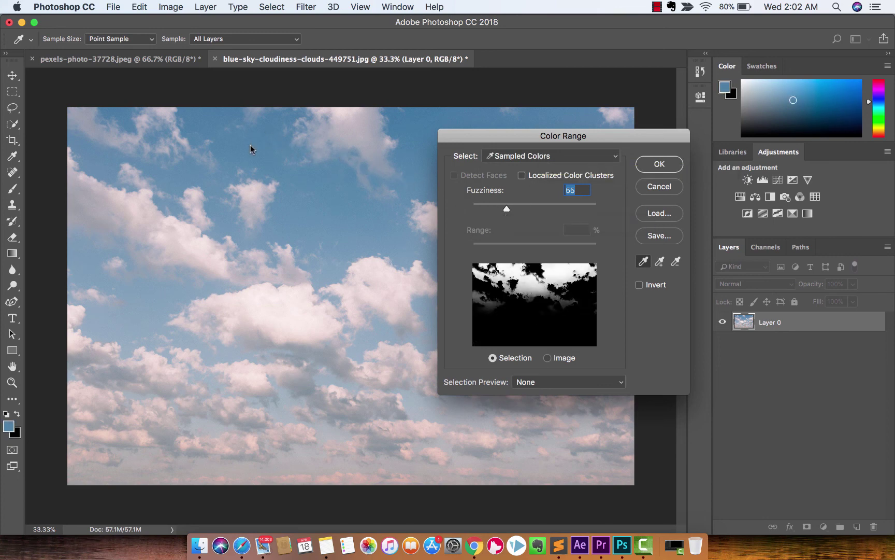
pyautogui.click(251, 151)
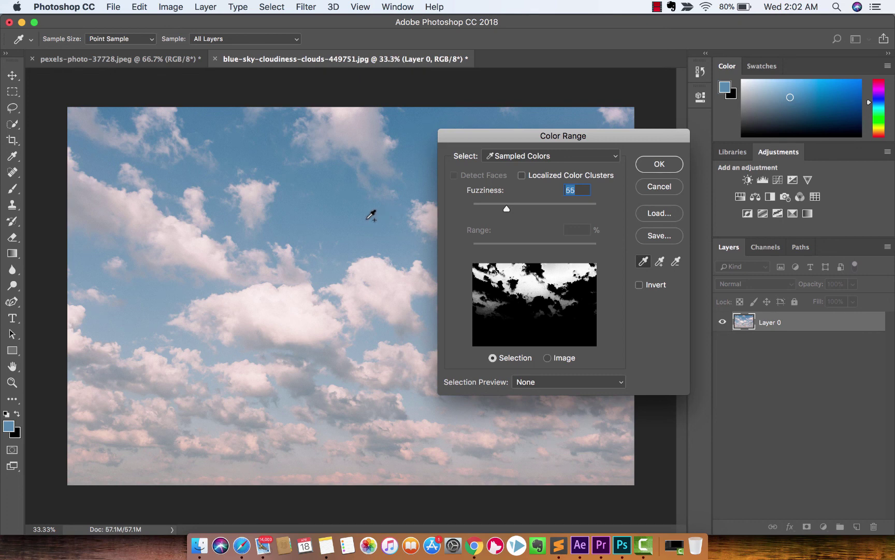
pyautogui.click(328, 219)
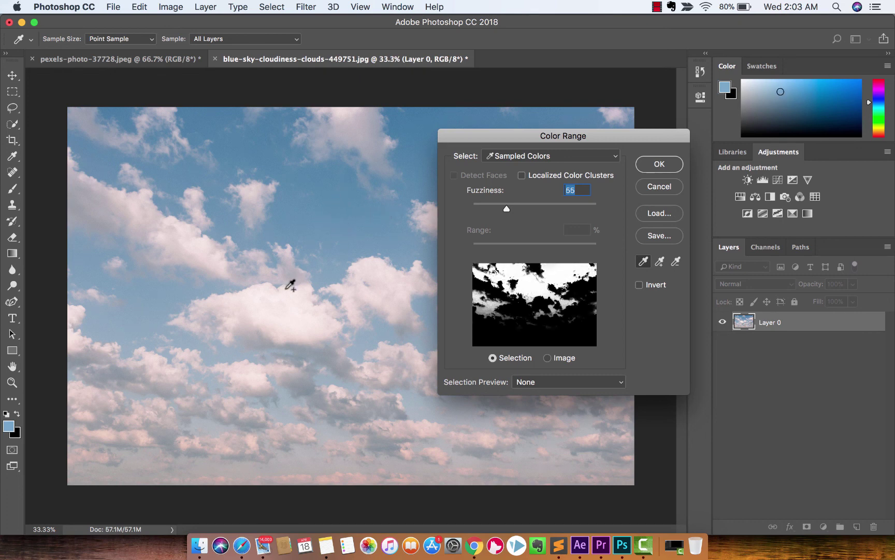
pyautogui.click(369, 342)
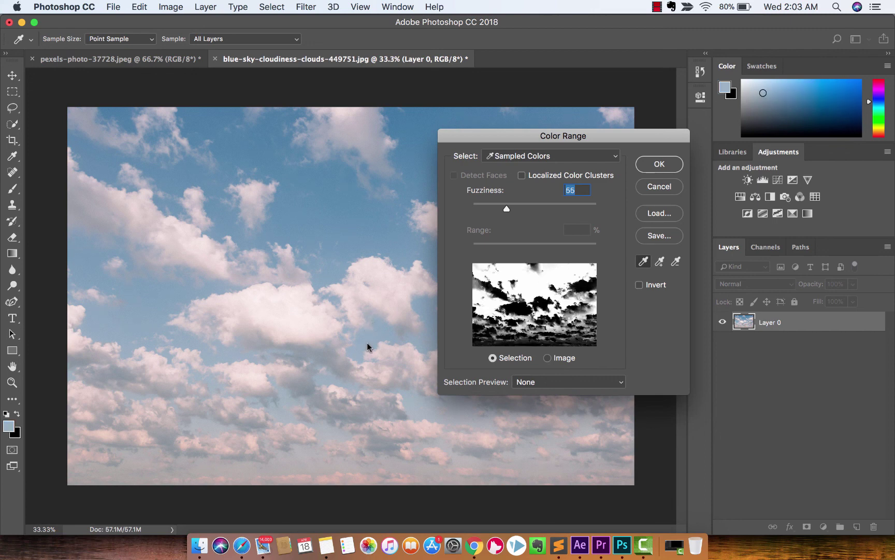
pyautogui.click(428, 118)
pyautogui.click(565, 119)
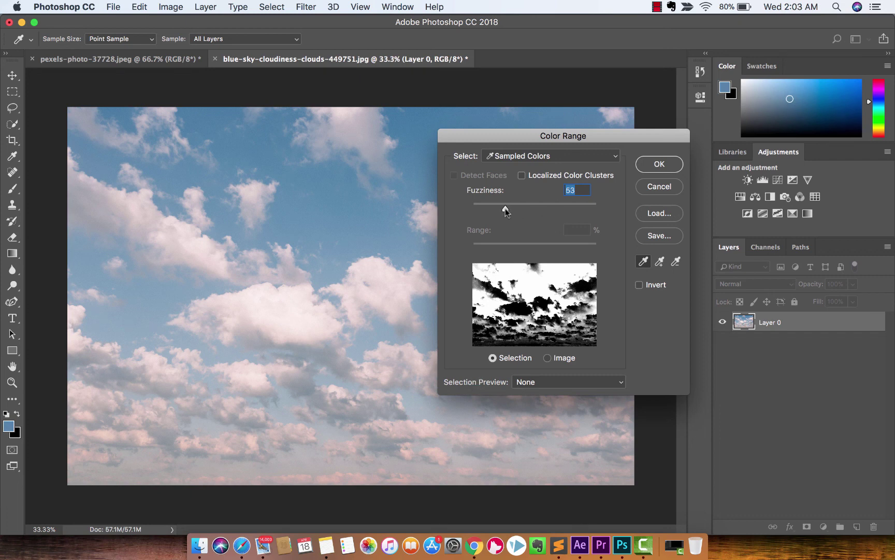
pyautogui.moveTo(505, 208)
pyautogui.mouseDown()
pyautogui.moveTo(515, 208)
pyautogui.moveTo(500, 210)
pyautogui.mouseUp()
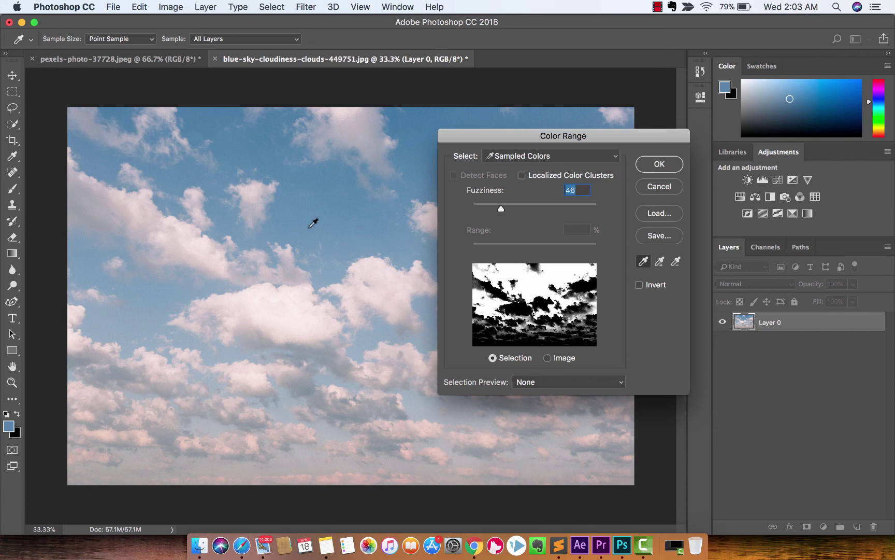
# Accept the sky selection and add a Vibrance layer with Vibrance +100, Saturation +21
pyautogui.click(655, 173)
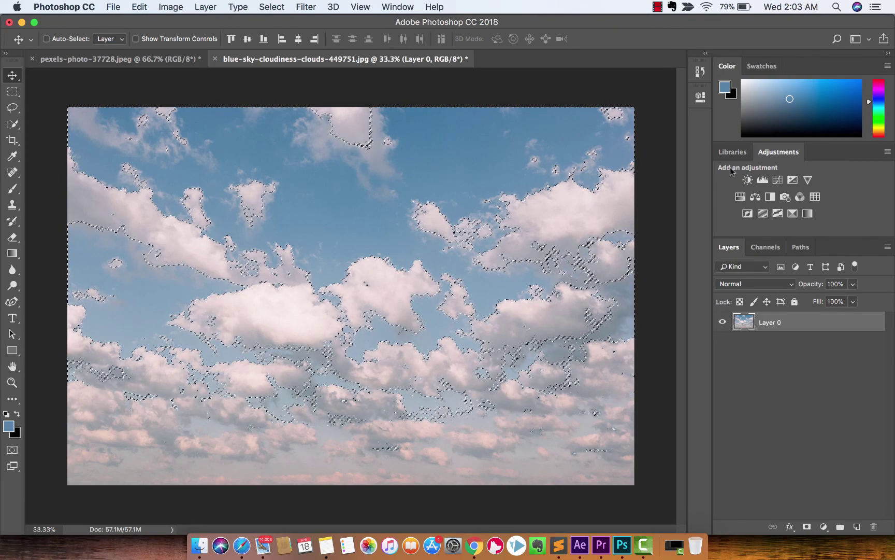
pyautogui.click(807, 180)
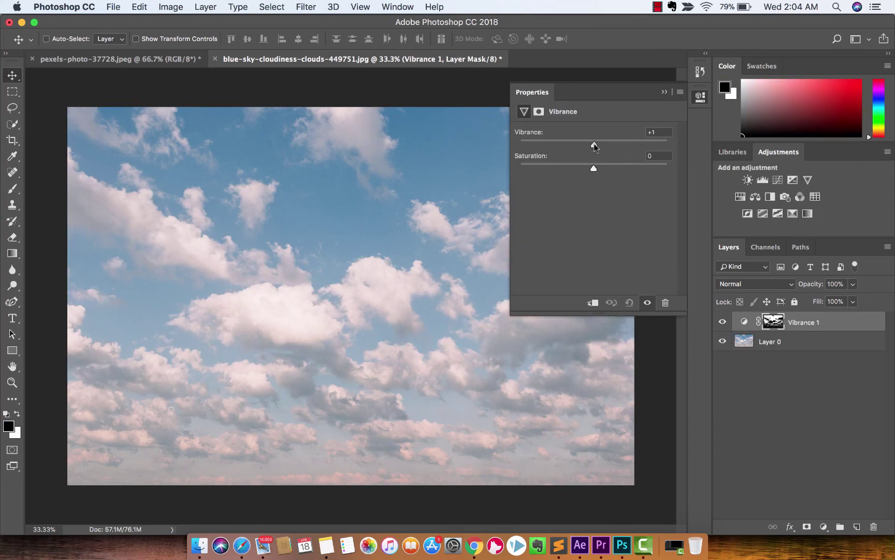
pyautogui.moveTo(594, 143); pyautogui.dragTo(669, 146)
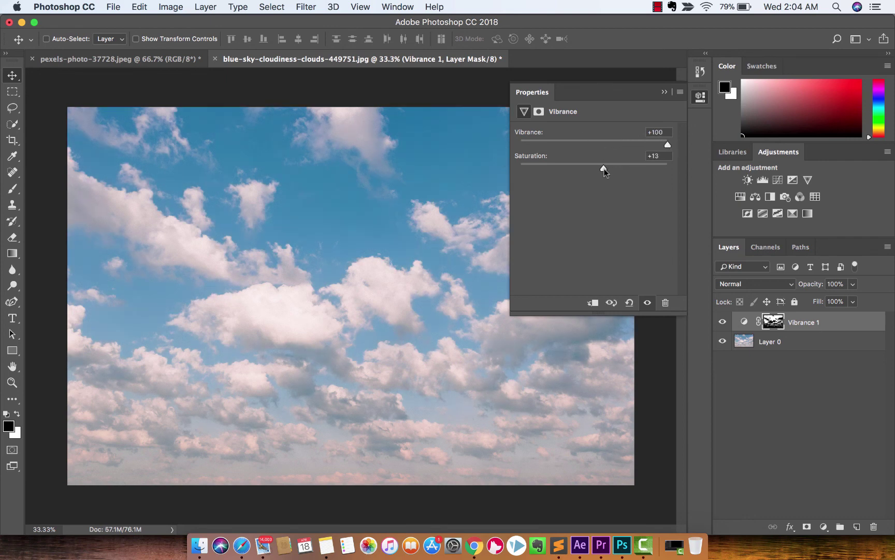
pyautogui.moveTo(604, 168); pyautogui.dragTo(608, 168)
pyautogui.click(662, 93)
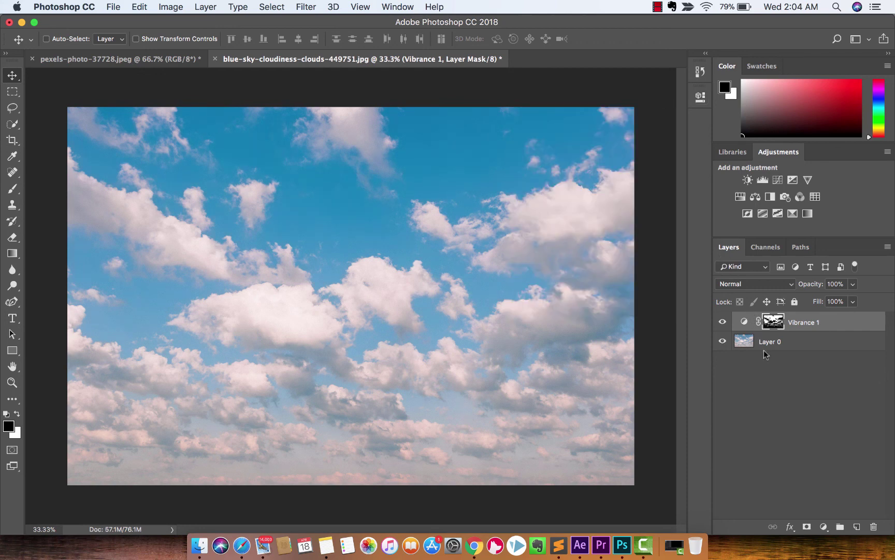
pyautogui.click(723, 323)
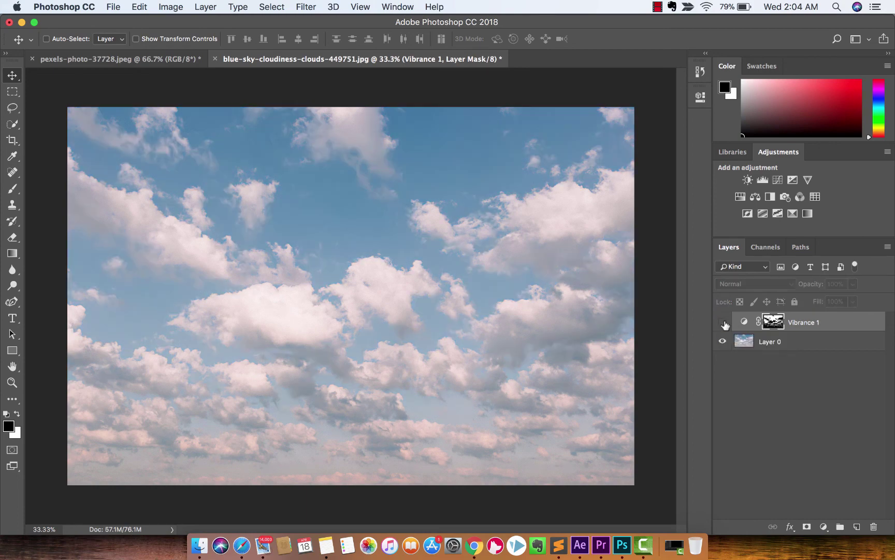
pyautogui.click(724, 322)
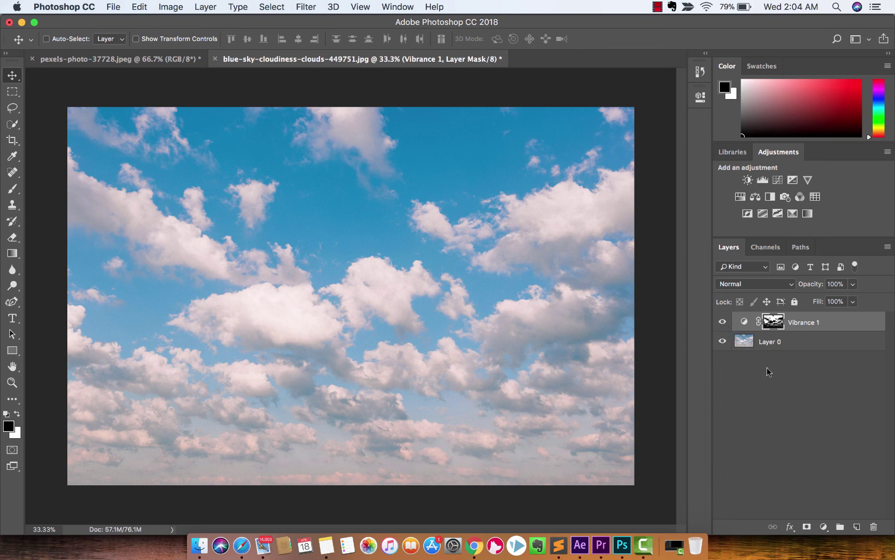
# Bring back the previous sky selection with Select > Reselect
pyautogui.click(273, 6)
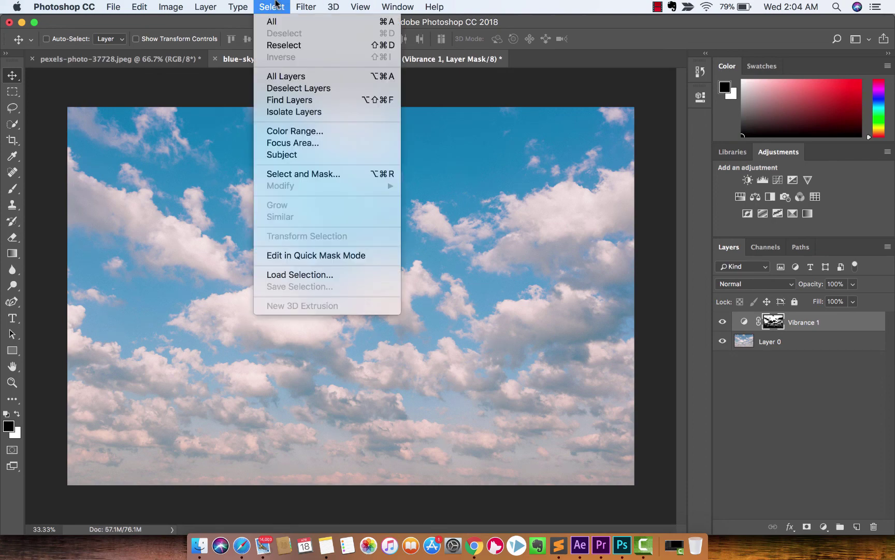
pyautogui.click(290, 45)
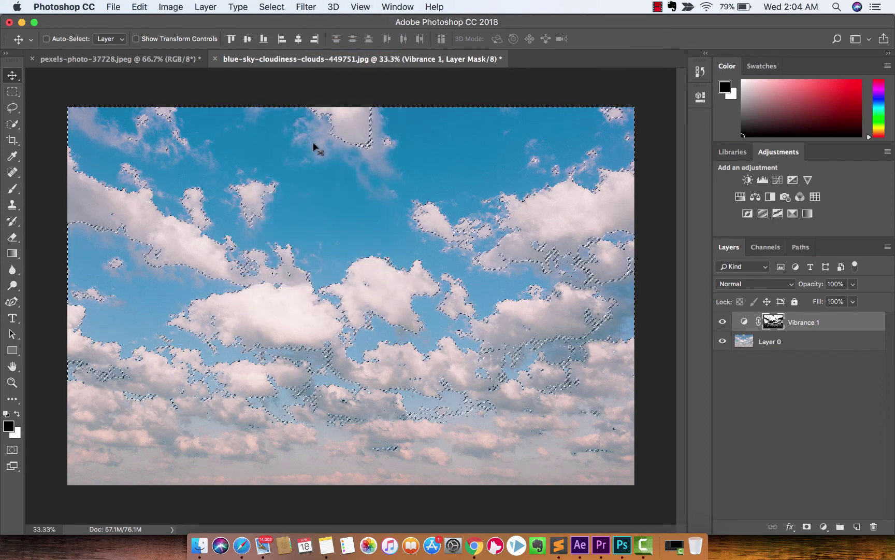
# Add a sky-masked Hue/Saturation layer with Hue +30, Saturation +17, Lightness -2
pyautogui.click(741, 196)
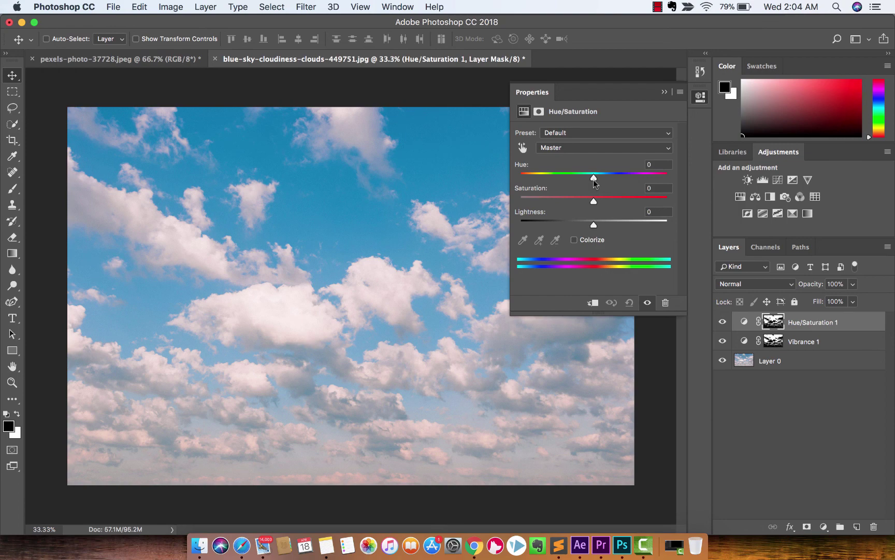
pyautogui.moveTo(593, 180); pyautogui.dragTo(607, 178)
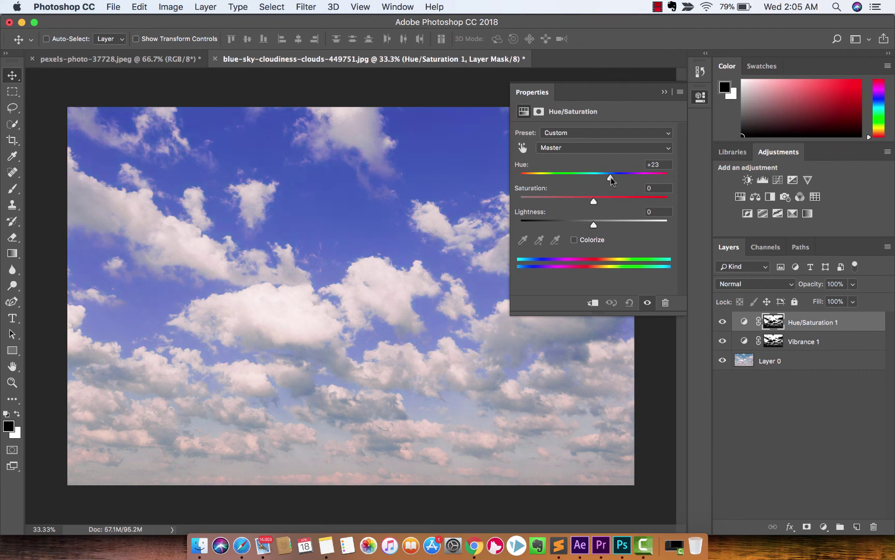
pyautogui.moveTo(616, 177); pyautogui.dragTo(607, 202)
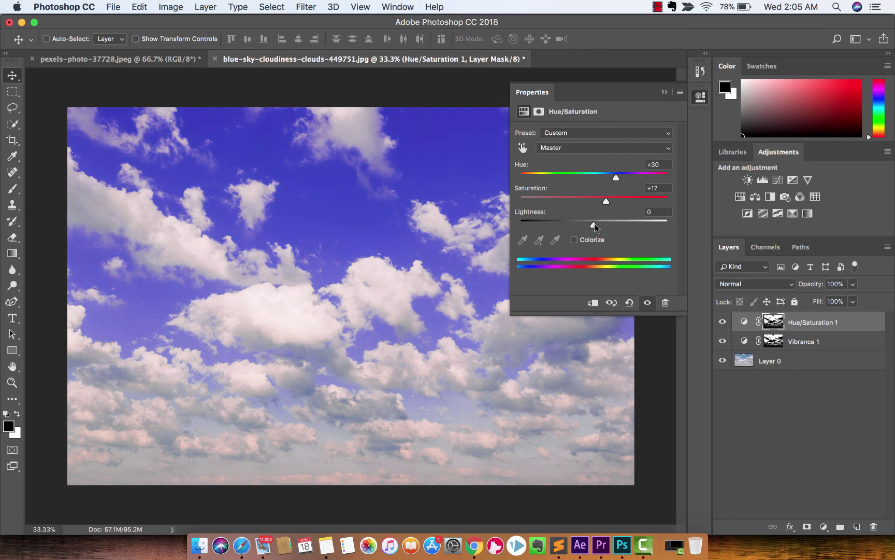
pyautogui.moveTo(594, 226)
pyautogui.mouseDown()
pyautogui.moveTo(621, 224)
pyautogui.moveTo(578, 223)
pyautogui.moveTo(590, 224)
pyautogui.mouseUp()
pyautogui.click(664, 92)
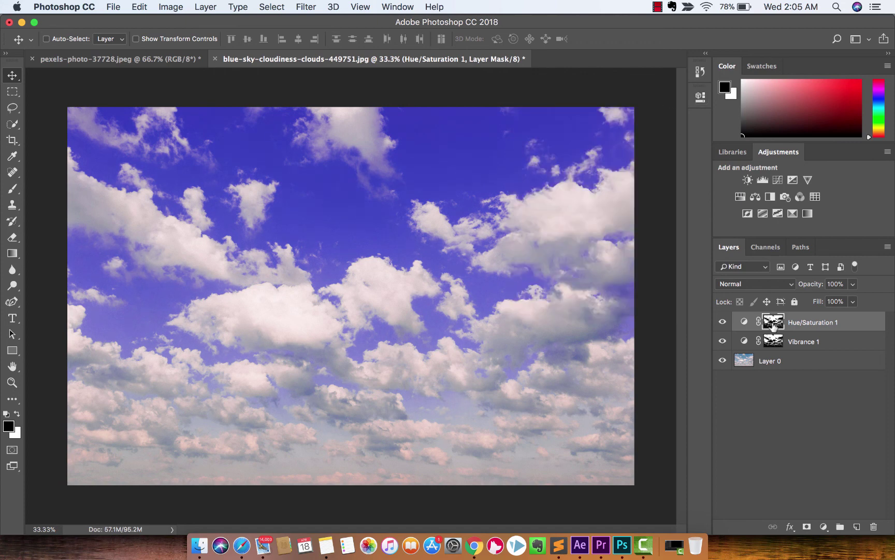
pyautogui.click(722, 321)
pyautogui.click(722, 340)
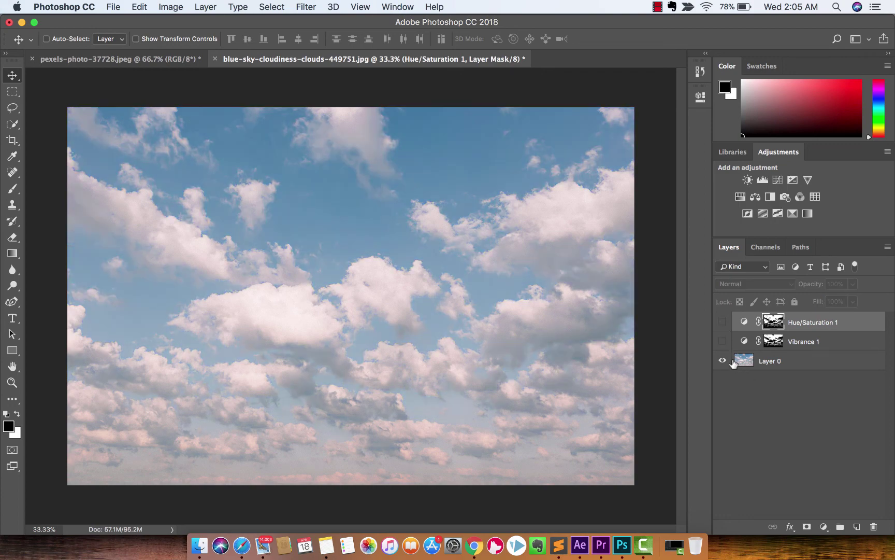
pyautogui.click(723, 340)
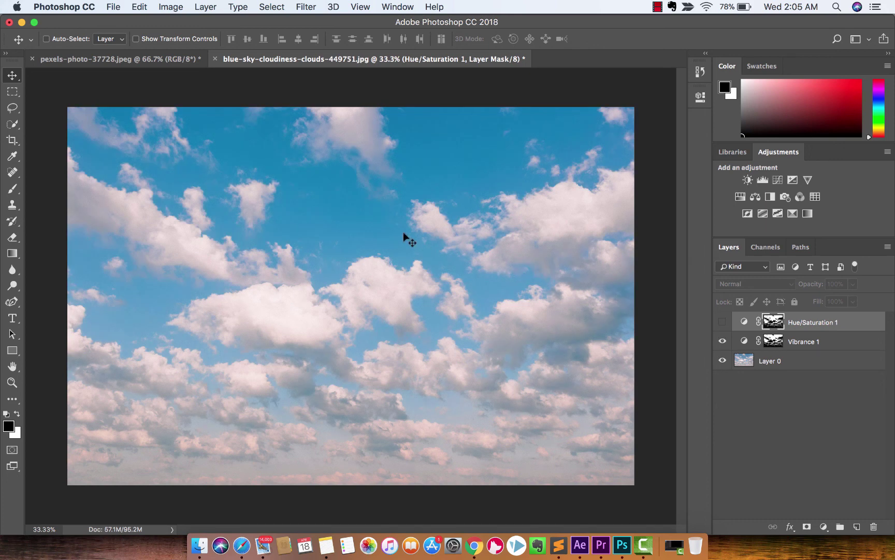
pyautogui.click(723, 322)
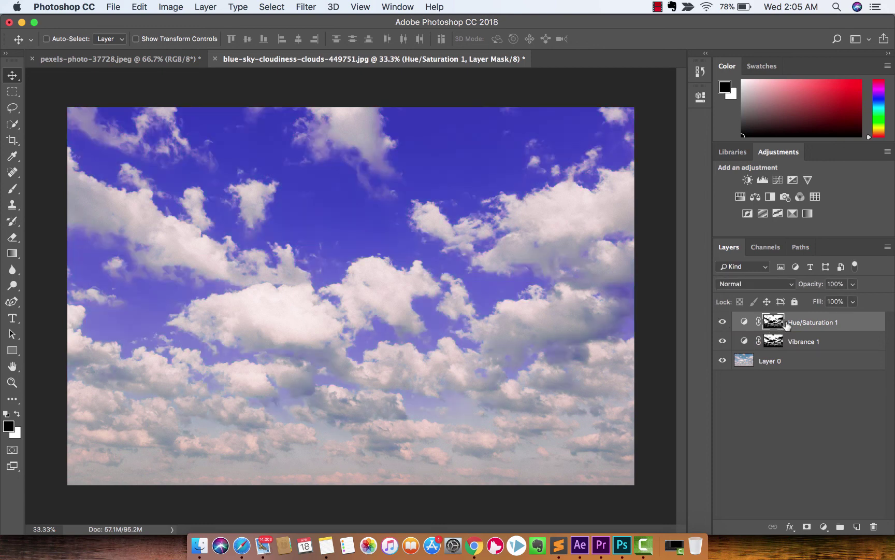